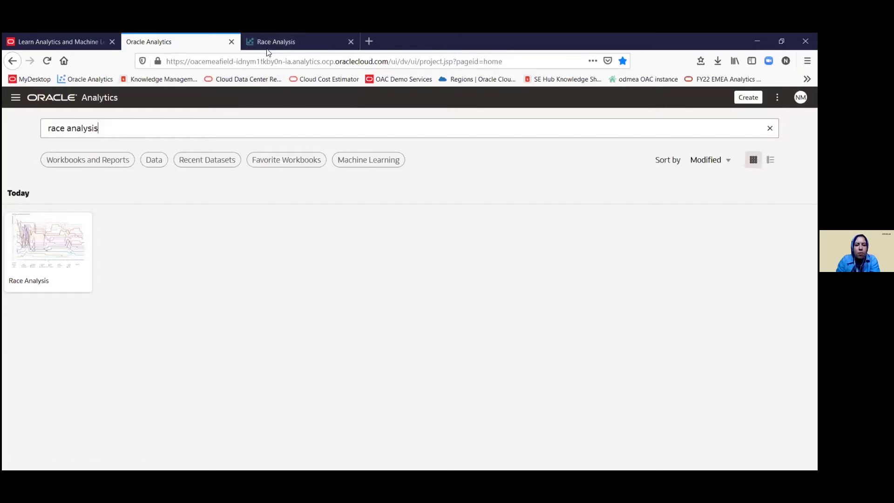
# In the Race Analysis workbook, remove 2020 Abu Dhabi Grand Prix from the race filter, leaving 2012 Brazilian
pyautogui.hotkey('ctrl', 'Tab')
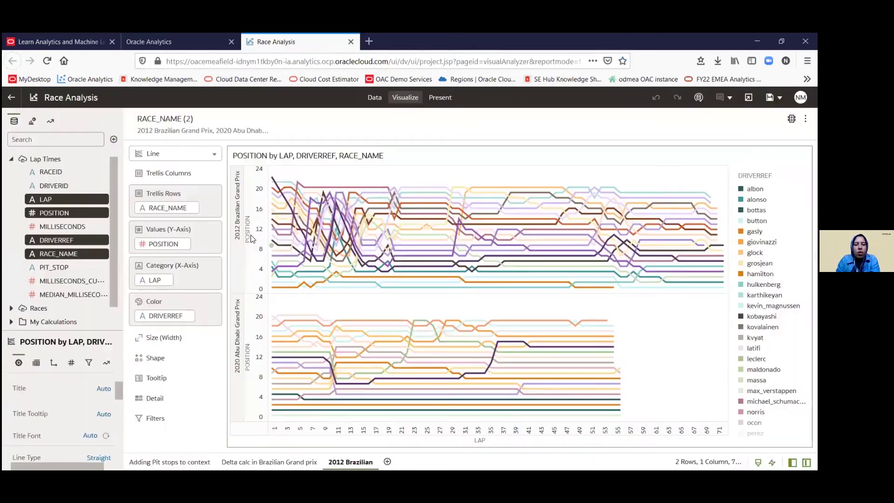
pyautogui.click(255, 133)
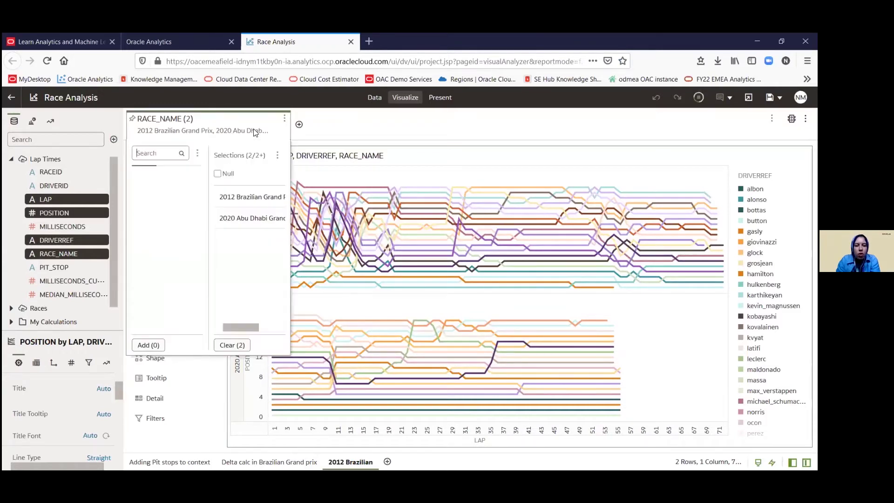
pyautogui.click(255, 219)
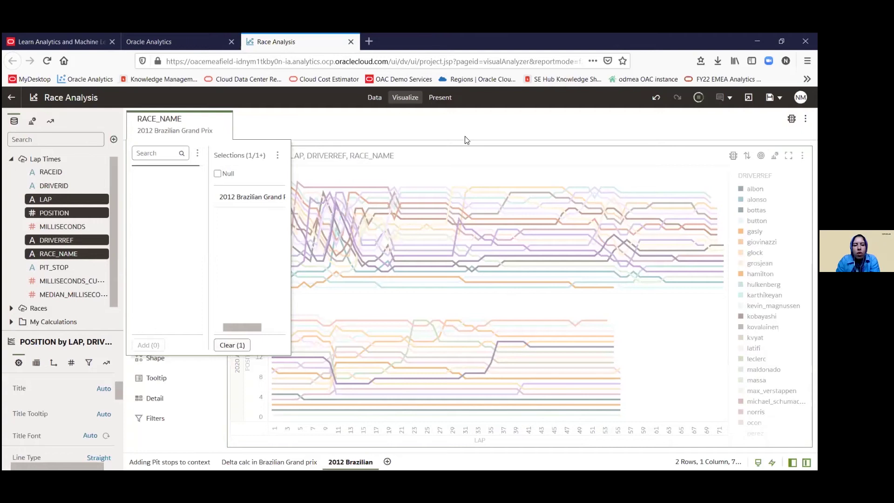
pyautogui.click(300, 142)
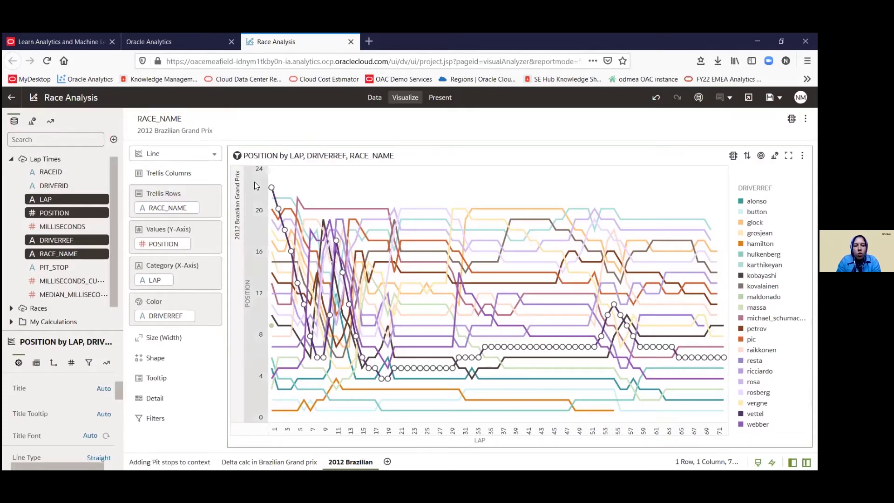
# Replace 2012 Brazilian Grand Prix with 2021 Austrian Grand Prix in the race filter, searching '2021 austr'
pyautogui.click(198, 131)
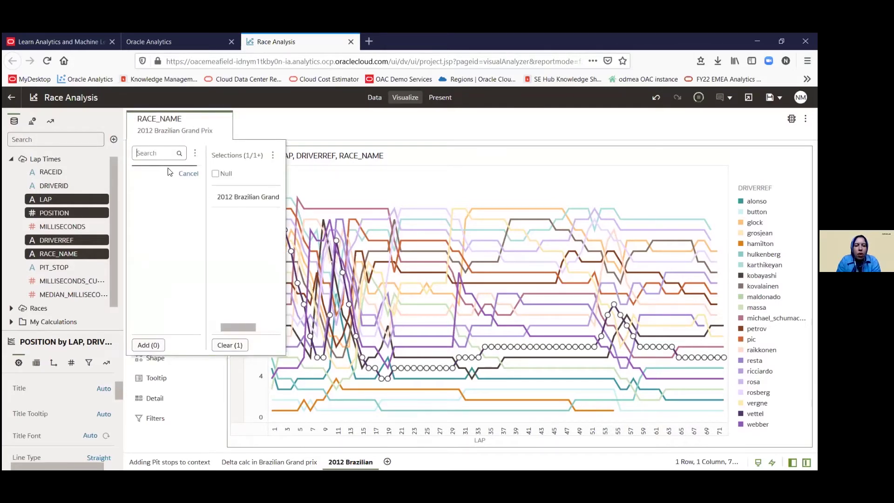
pyautogui.click(231, 200)
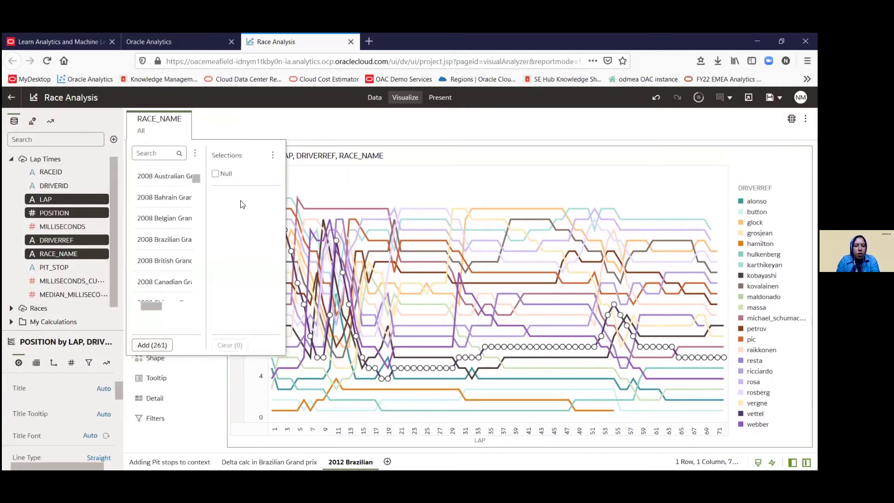
pyautogui.click(163, 154)
pyautogui.write('20')
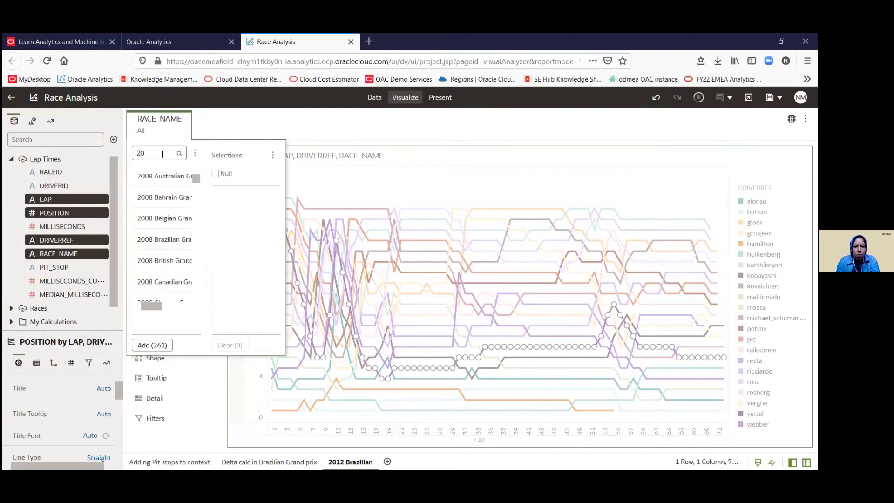
pyautogui.write('21 austr')
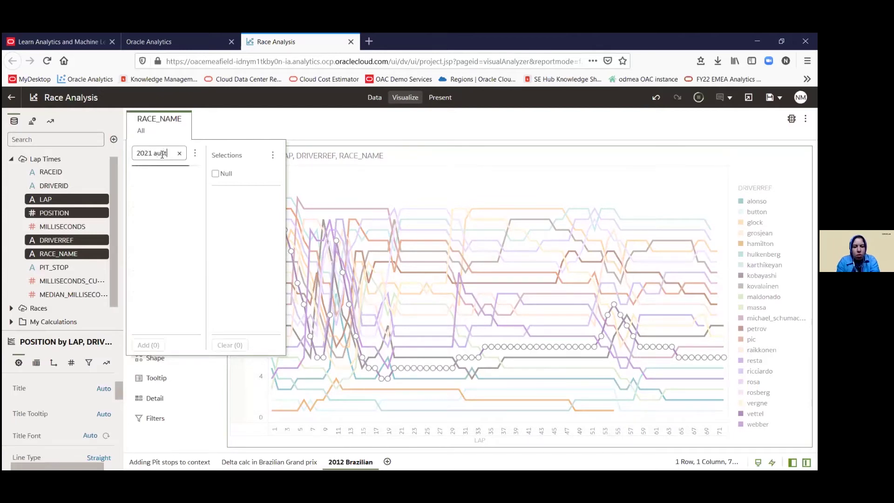
pyautogui.click(161, 182)
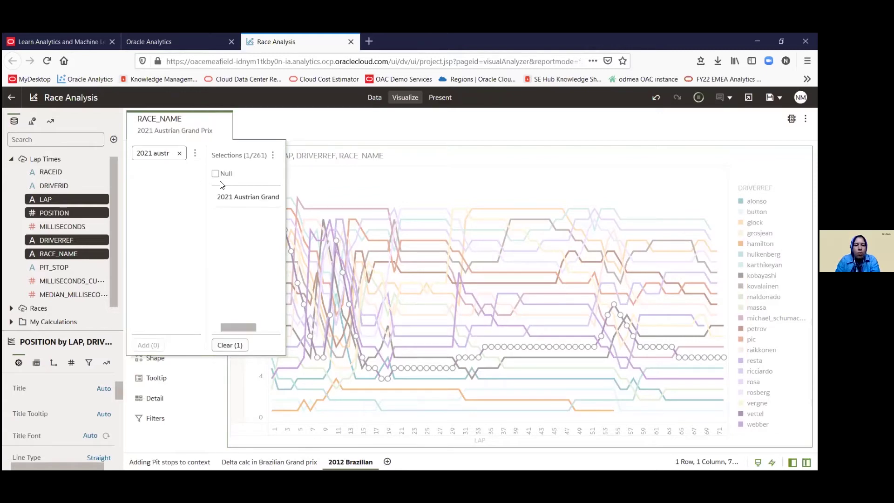
# Apply the Austrian filter and add PIT_STOP as the chart's Shape to mark pit-stop laps
pyautogui.click(424, 137)
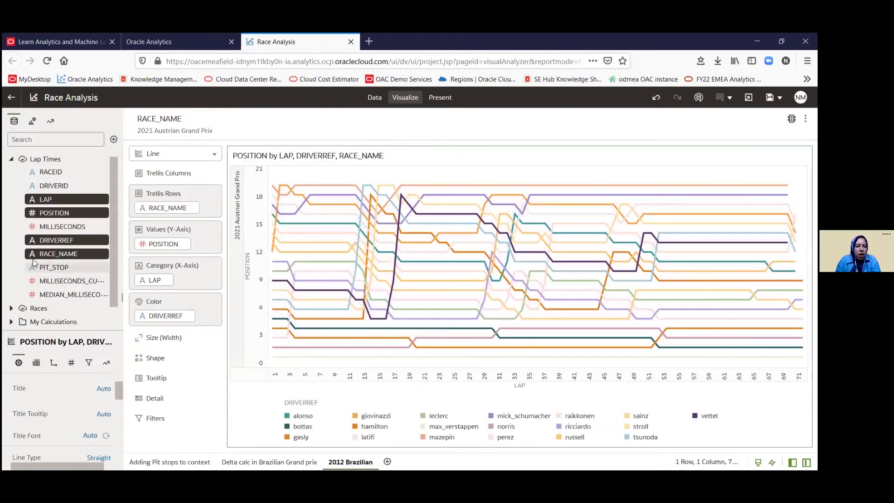
pyautogui.click(33, 265)
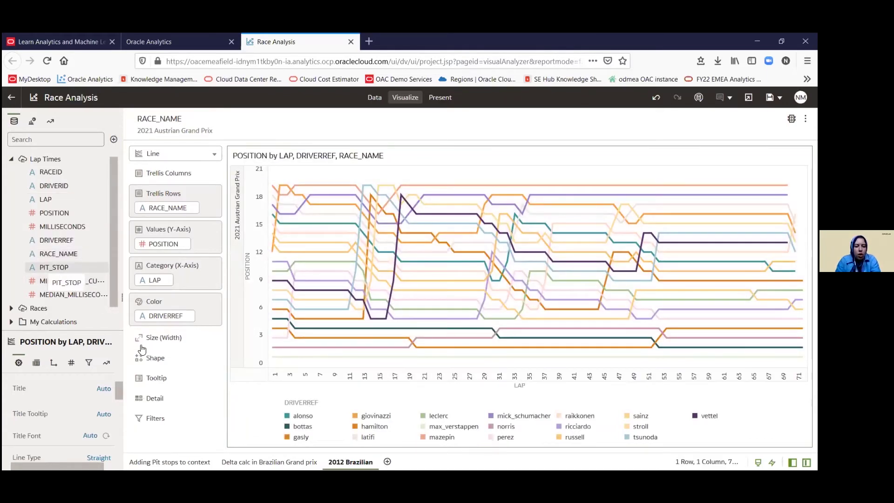
pyautogui.moveTo(142, 349); pyautogui.dragTo(159, 362)
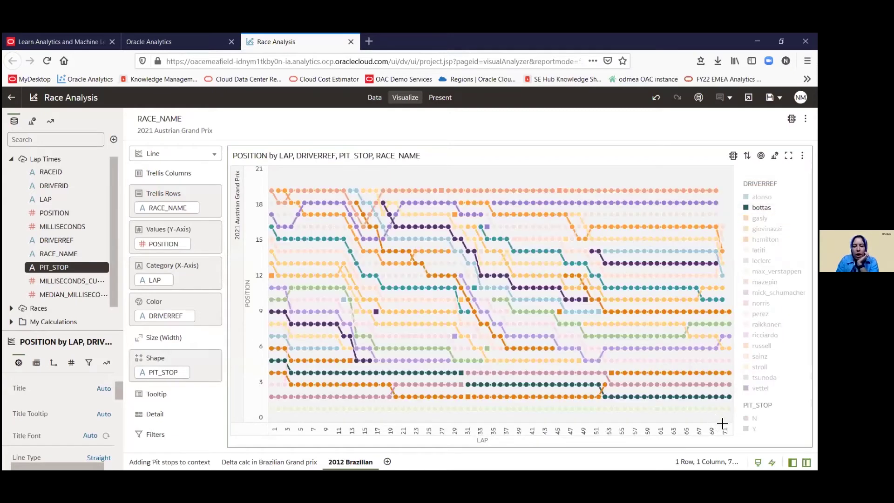
pyautogui.moveTo(709, 409)
pyautogui.moveTo(754, 429)
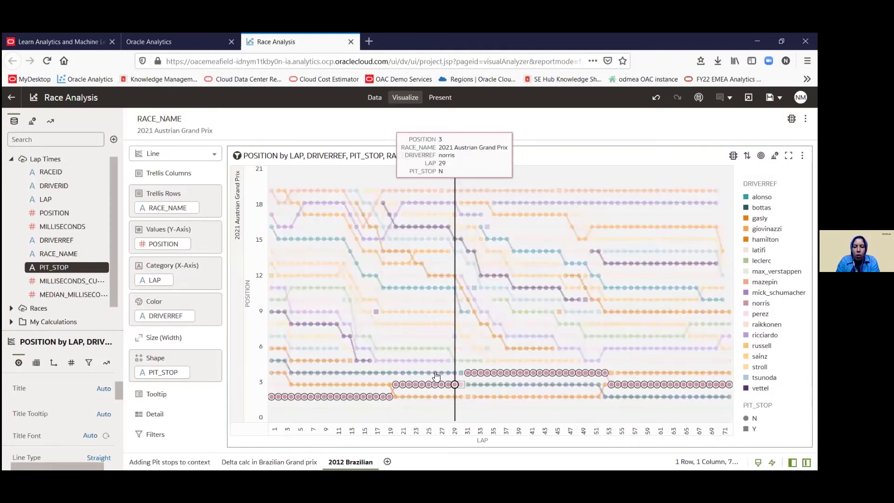
# Try highlighting Bottas's, Hamilton's and Norris's position lines and the pit-stop laps on the chart
pyautogui.click(434, 373)
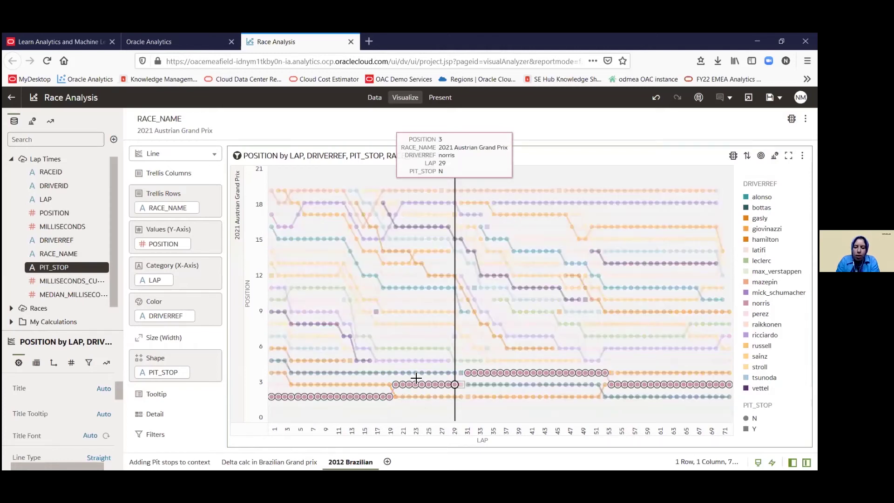
pyautogui.click(381, 385)
pyautogui.click(376, 384)
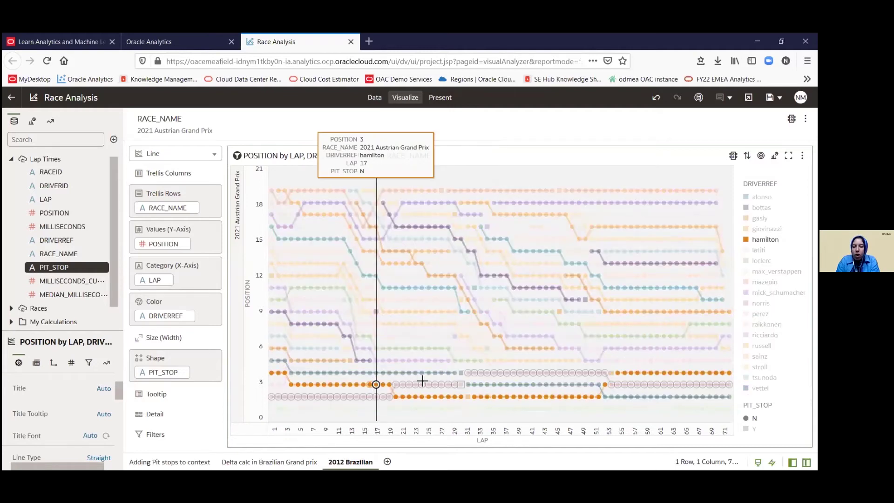
pyautogui.click(447, 383)
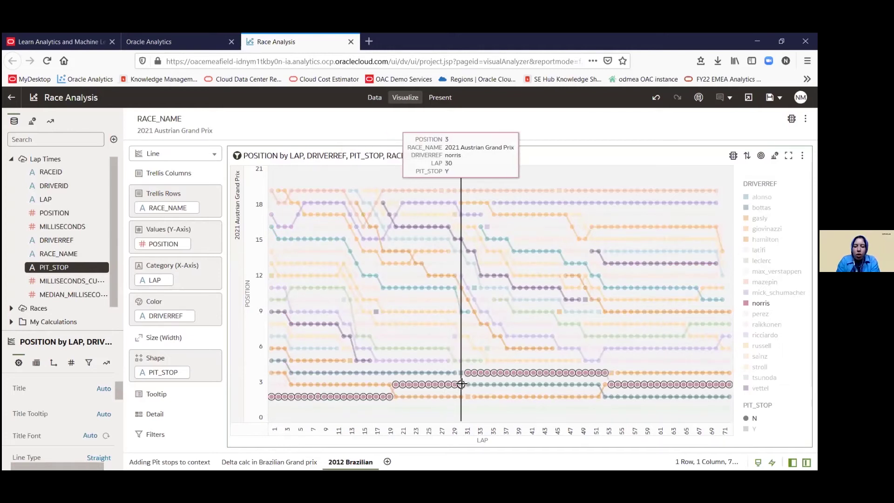
pyautogui.click(461, 384)
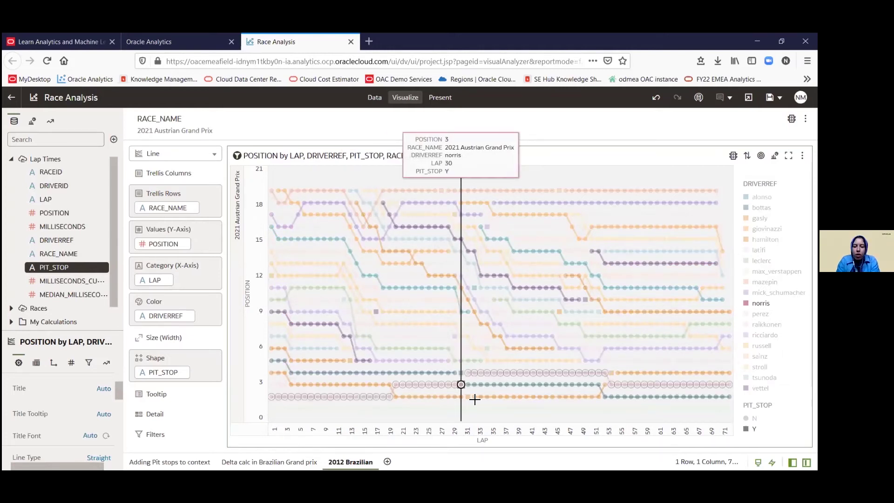
pyautogui.click(475, 399)
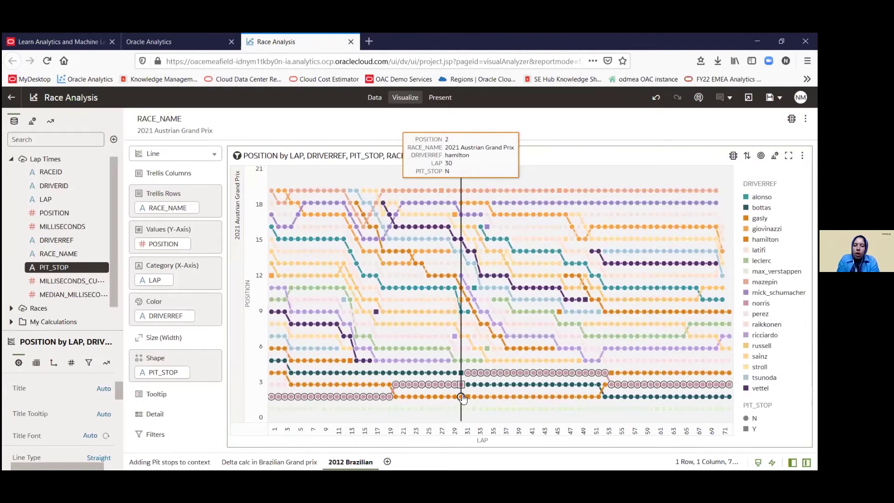
pyautogui.click(467, 395)
pyautogui.click(467, 395)
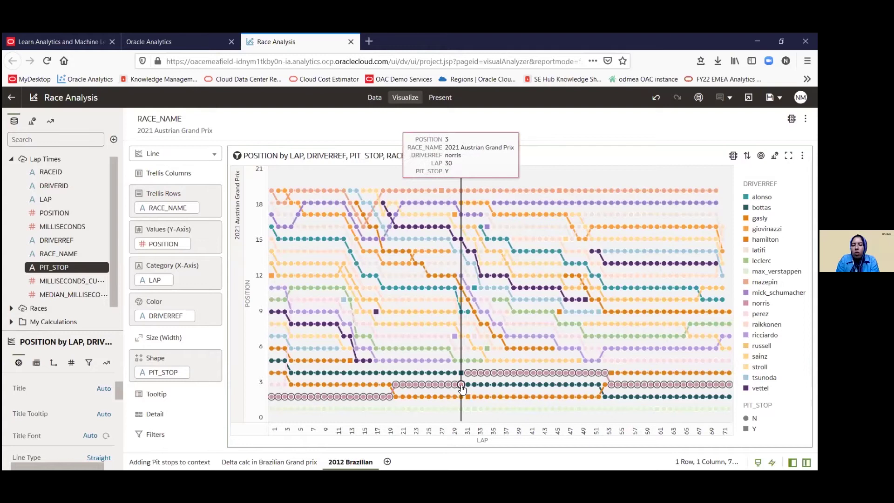
# Highlight Norris's line again, then settle on Hamilton's line across the race
pyautogui.click(461, 389)
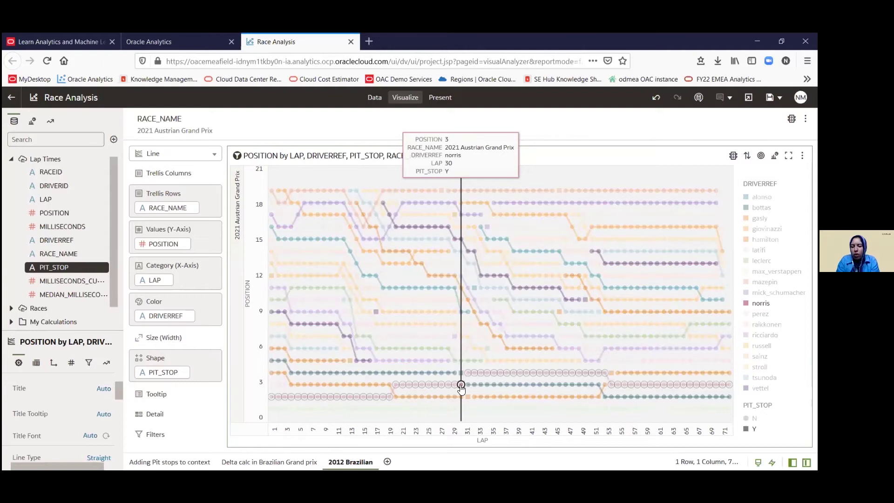
pyautogui.click(463, 390)
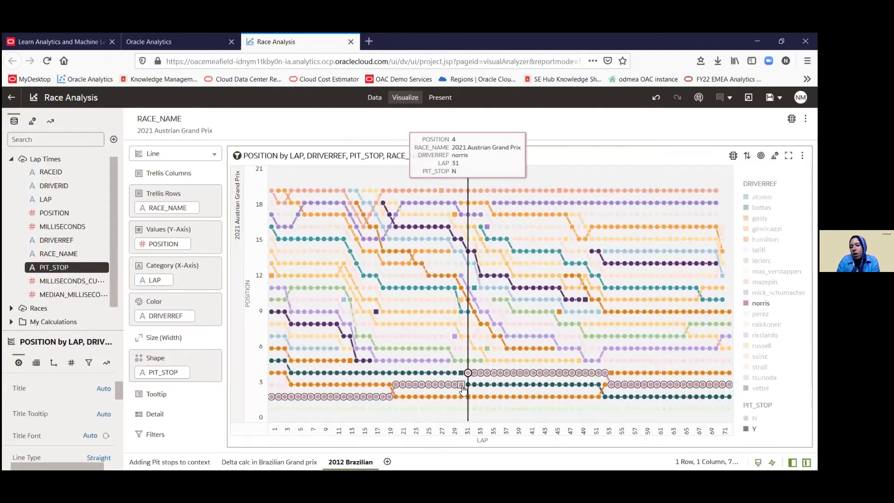
pyautogui.click(463, 389)
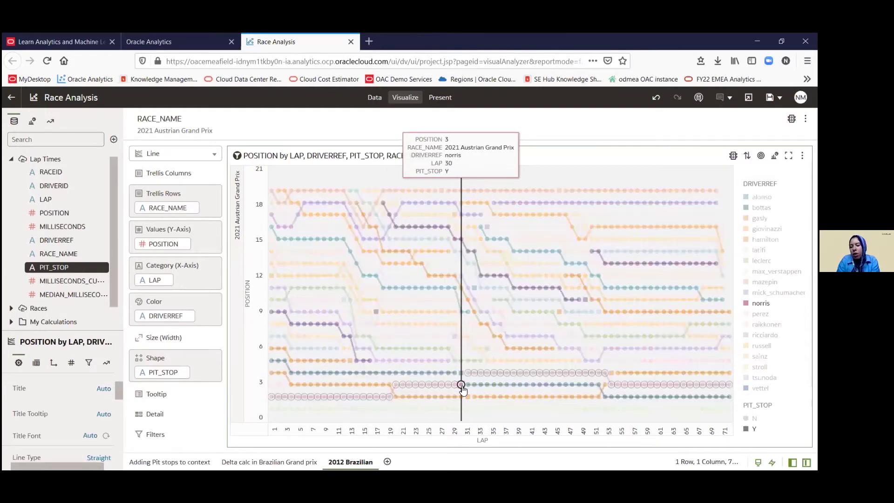
pyautogui.click(433, 399)
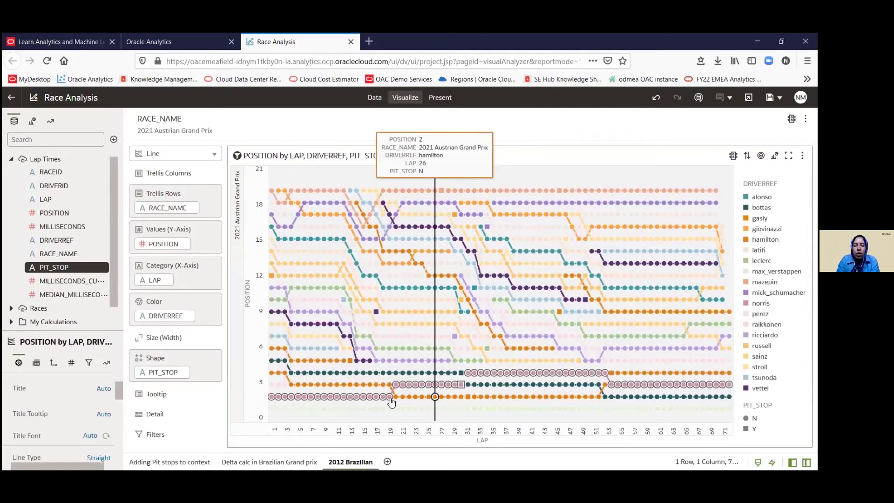
pyautogui.click(390, 399)
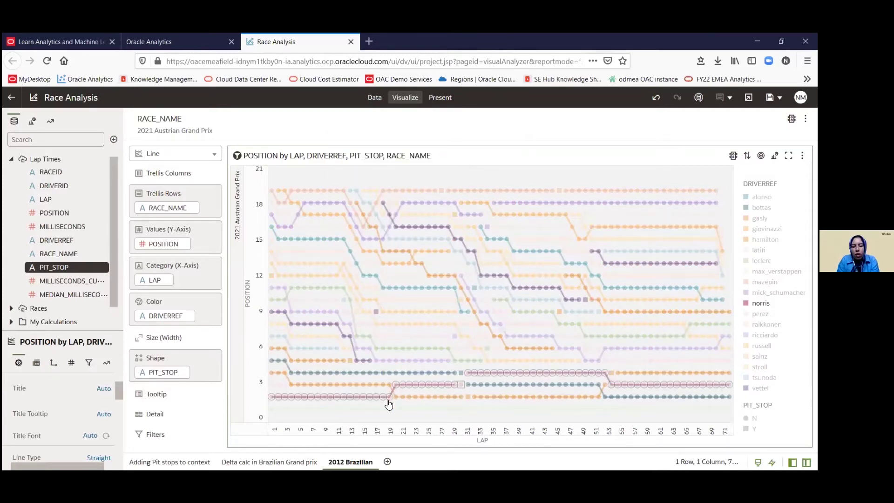
pyautogui.moveTo(386, 406)
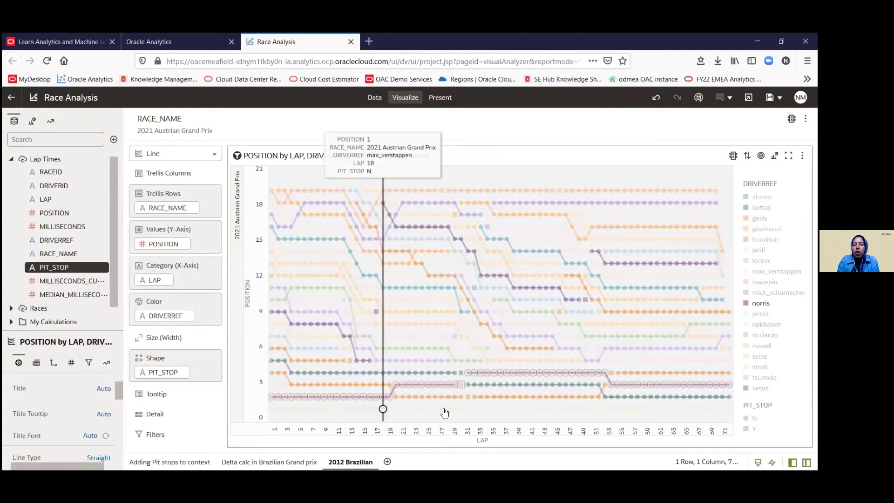
pyautogui.moveTo(443, 412)
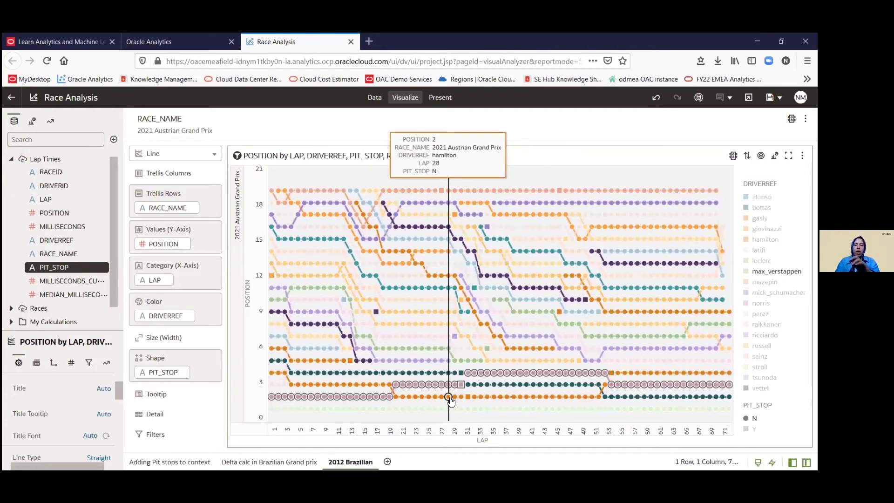
pyautogui.click(448, 398)
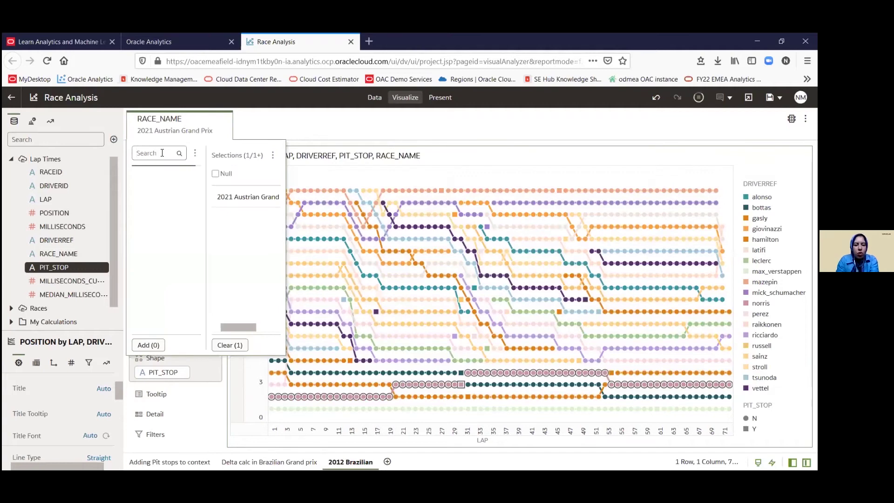
# Search '2012 braz' and swap the race filter from 2021 Austrian to 2012 Brazilian Grand Prix
pyautogui.write('2012 braz')
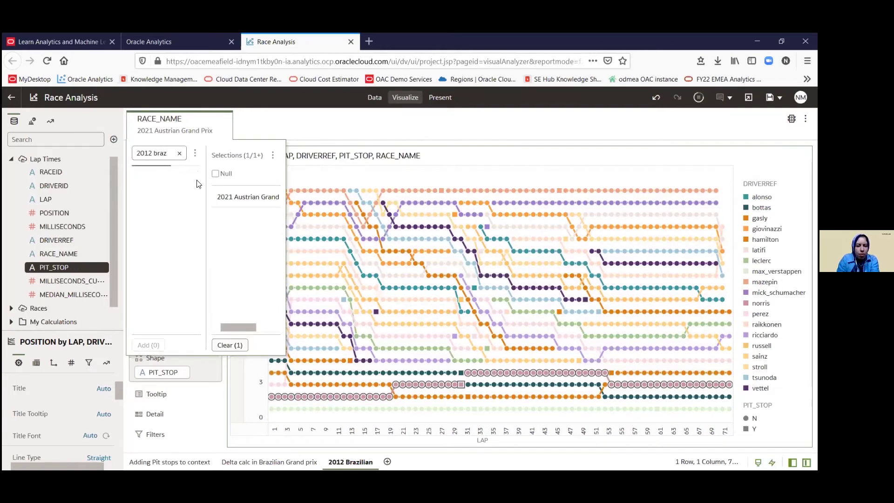
pyautogui.click(233, 198)
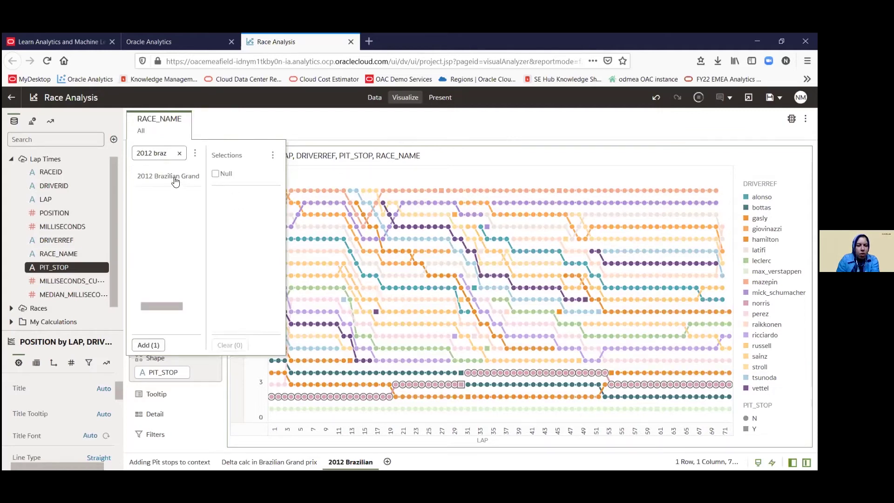
pyautogui.click(175, 181)
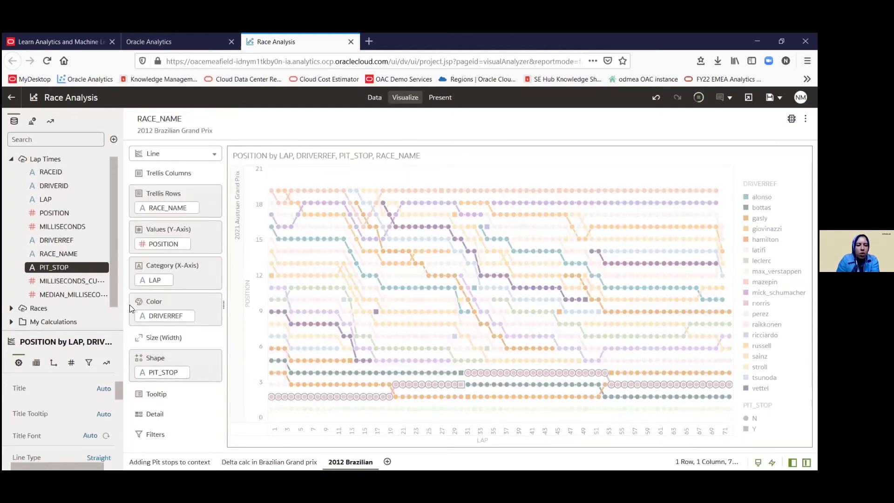
pyautogui.scroll(-1, 46, 285)
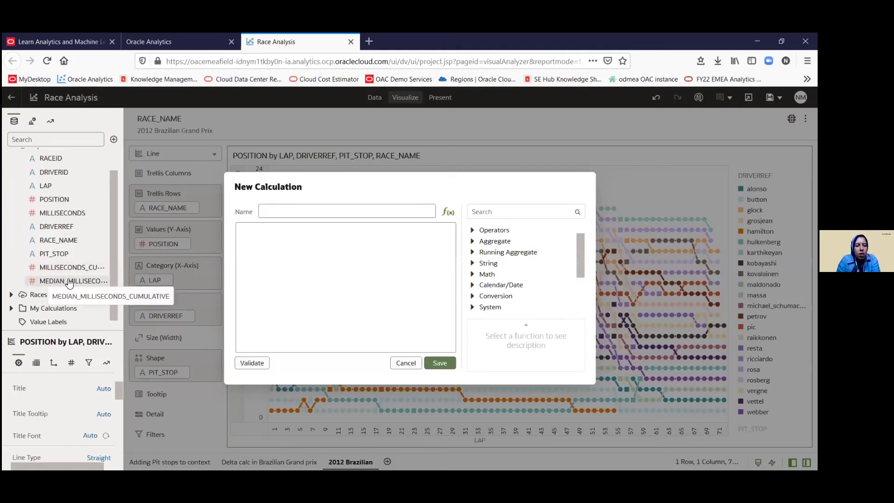
# Build the expression MEDIAN_MILLISECONDS_CUMULATIVE - MILLISECONDS_CUMULATIVE in the new calculation
pyautogui.moveTo(69, 283); pyautogui.dragTo(275, 270)
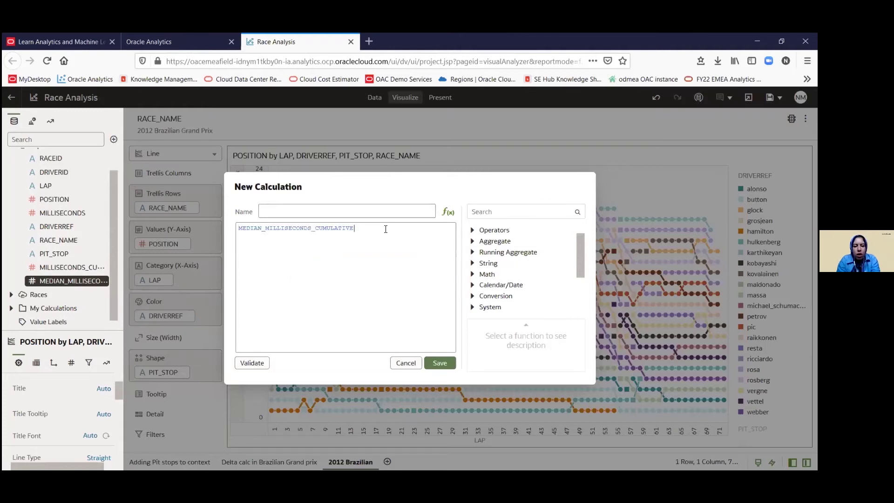
pyautogui.write('-')
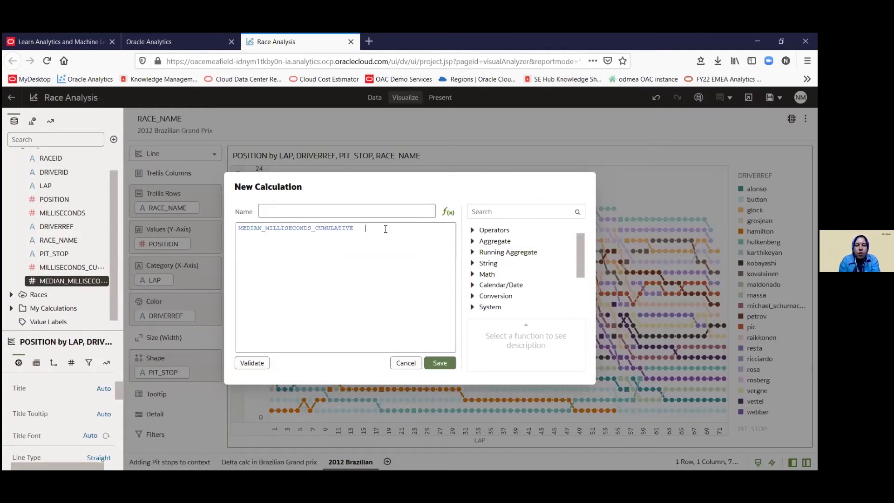
pyautogui.moveTo(70, 268); pyautogui.dragTo(407, 254)
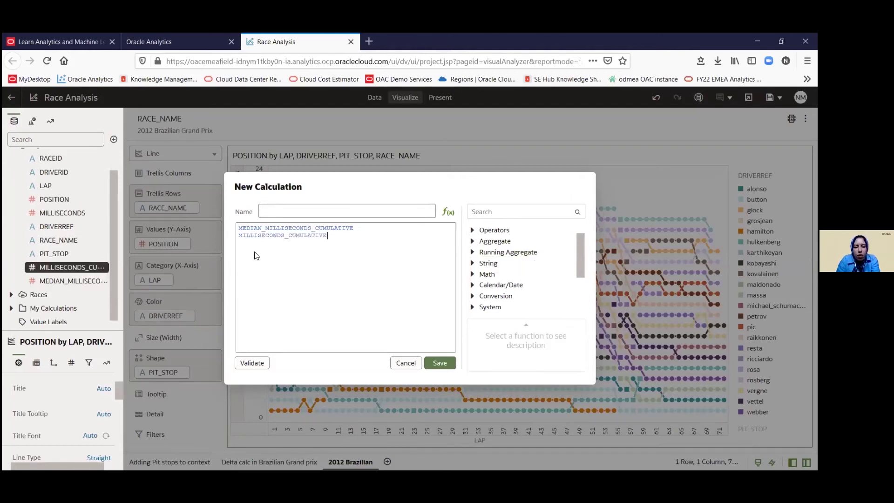
# Name the calculation 'Delta to Ghost Car' and save it
pyautogui.click(305, 207)
pyautogui.write('Delta')
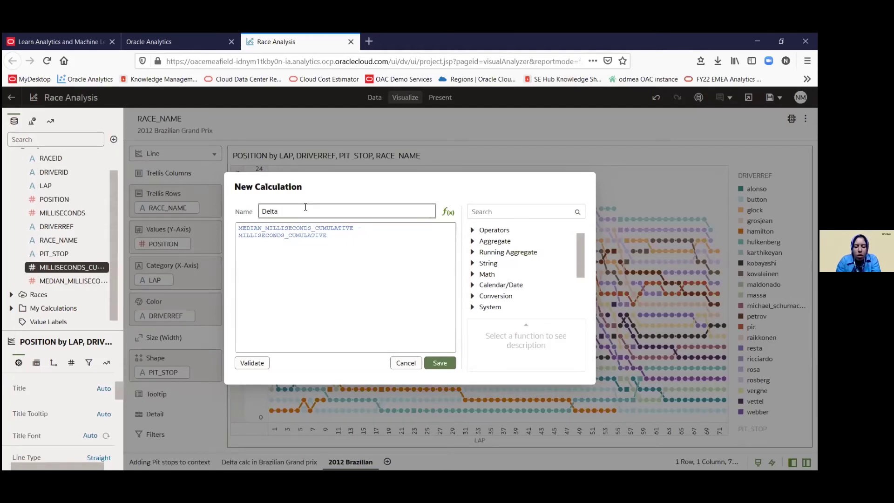
pyautogui.write(' Car')
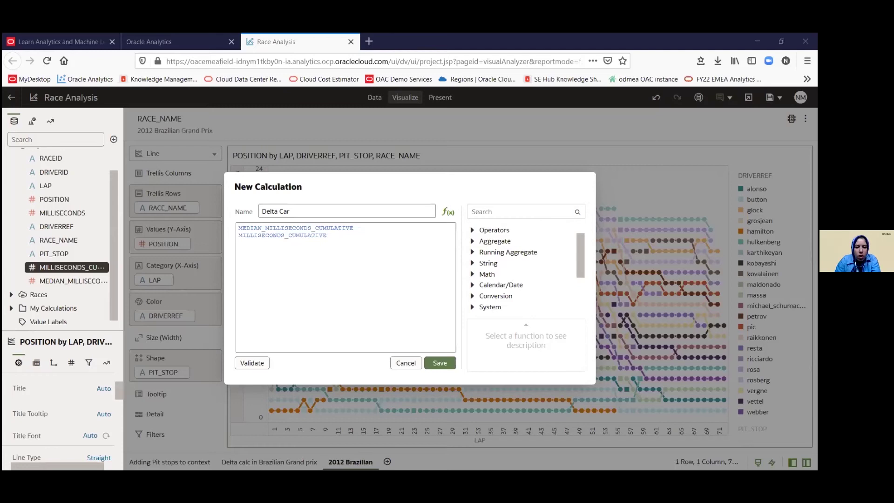
pyautogui.click(278, 212)
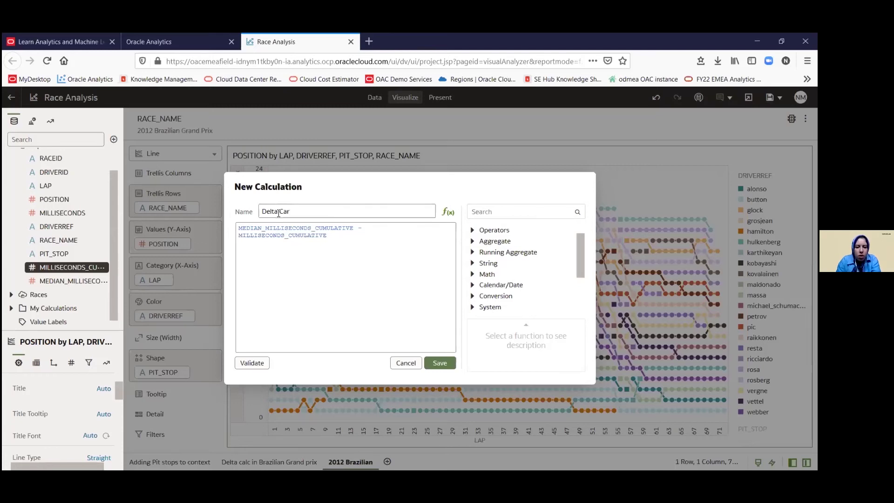
pyautogui.write('to Gh')
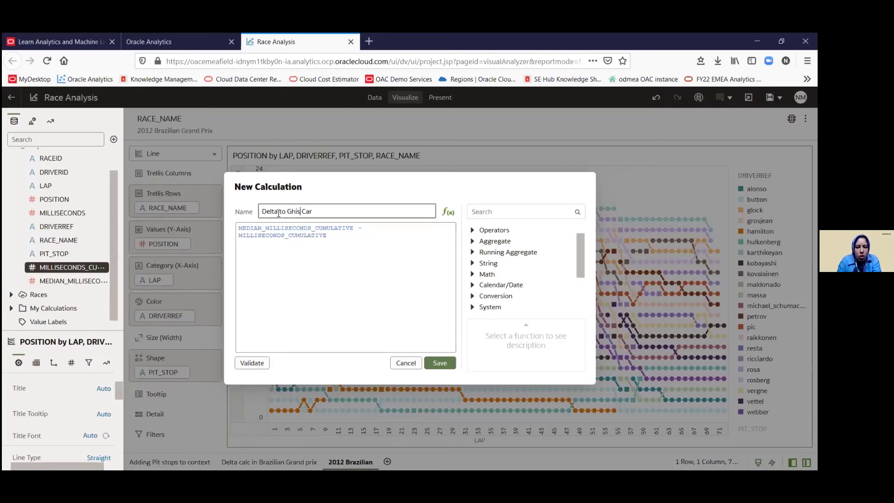
pyautogui.write('ost')
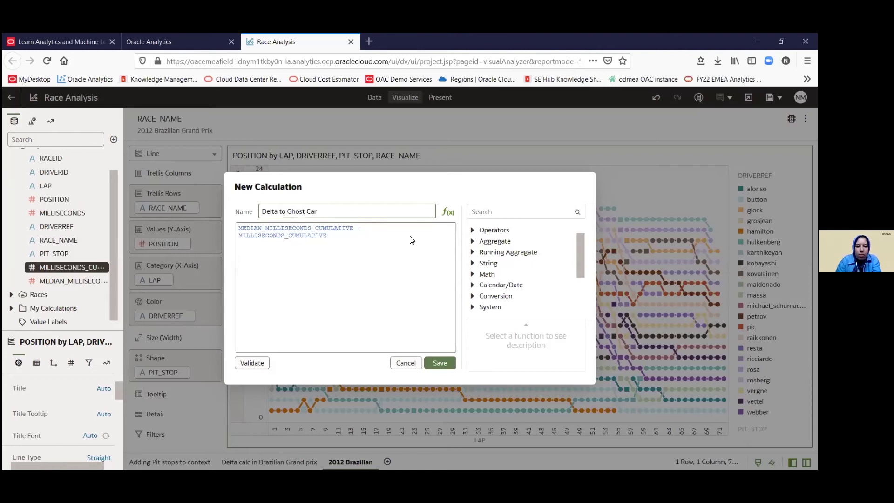
pyautogui.click(442, 364)
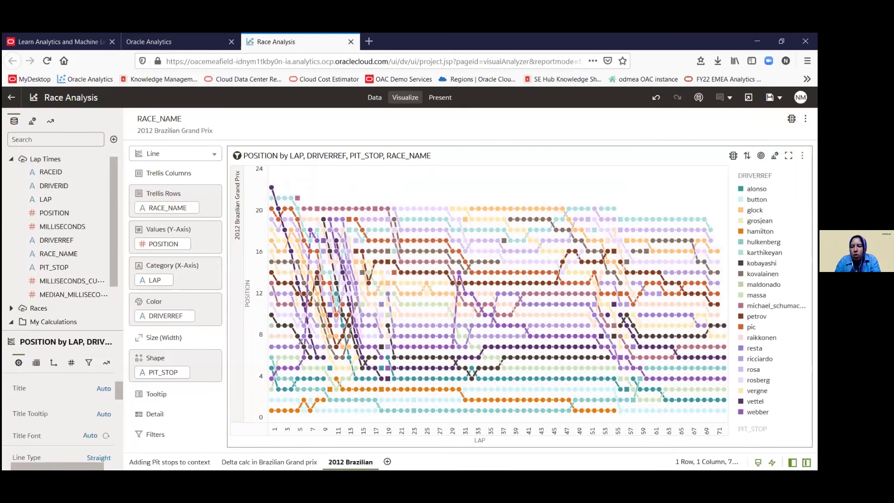
# Delete the old position chart, then select Delta to Ghost Car, DRIVERREF and LAP to pick a visualization
pyautogui.click(802, 155)
pyautogui.click(738, 292)
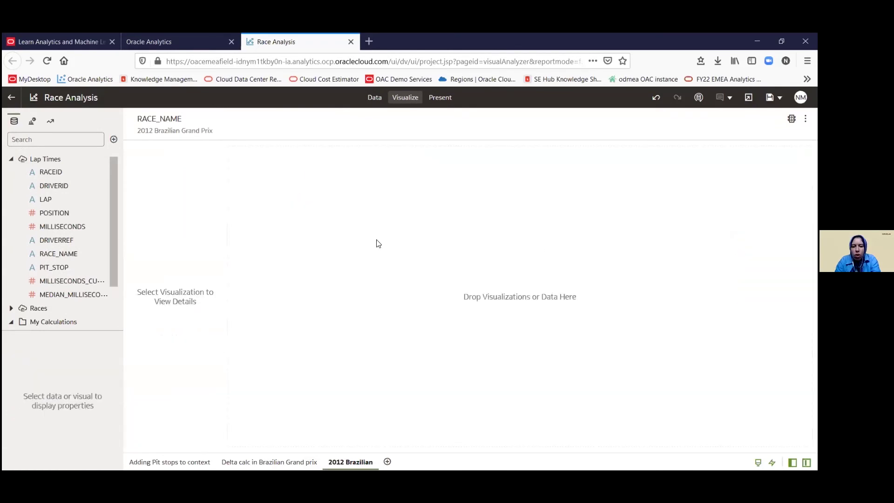
pyautogui.click(42, 200)
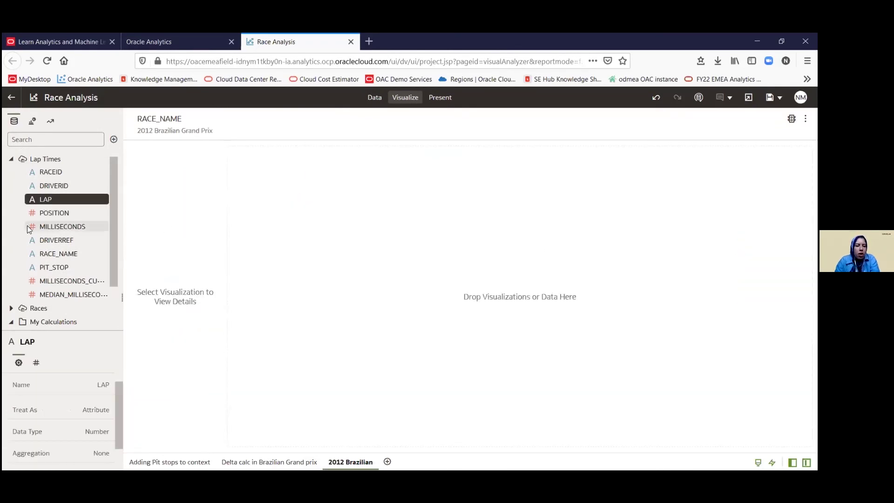
pyautogui.click(59, 240)
pyautogui.scroll(-2, 47, 286)
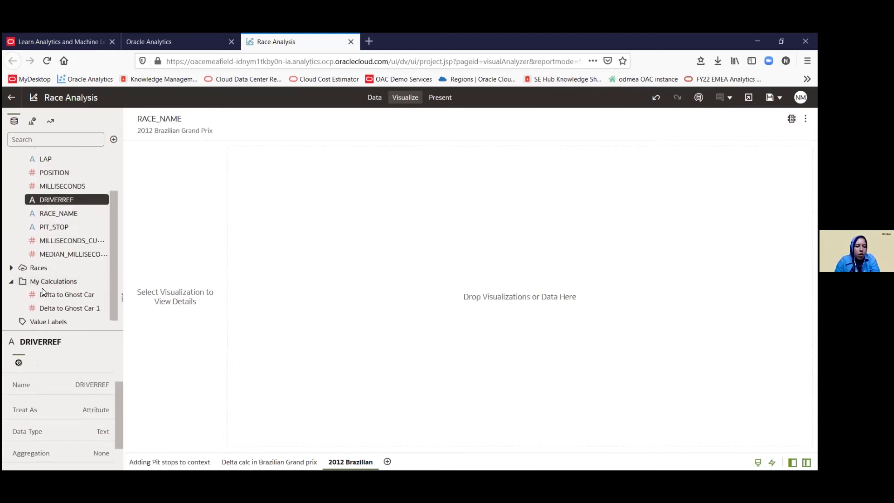
pyautogui.click(84, 296)
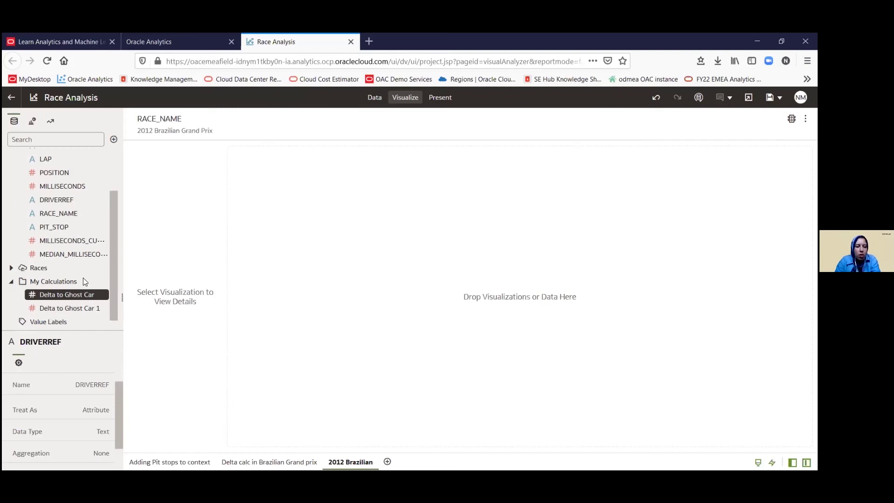
pyautogui.scroll(2, 82, 231)
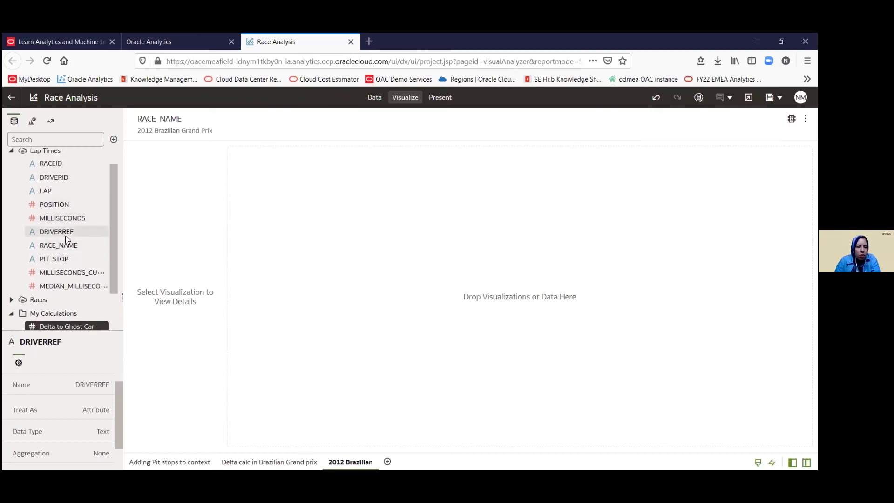
pyautogui.keyDown('ctrl'); pyautogui.click(64, 233); pyautogui.keyUp('ctrl')
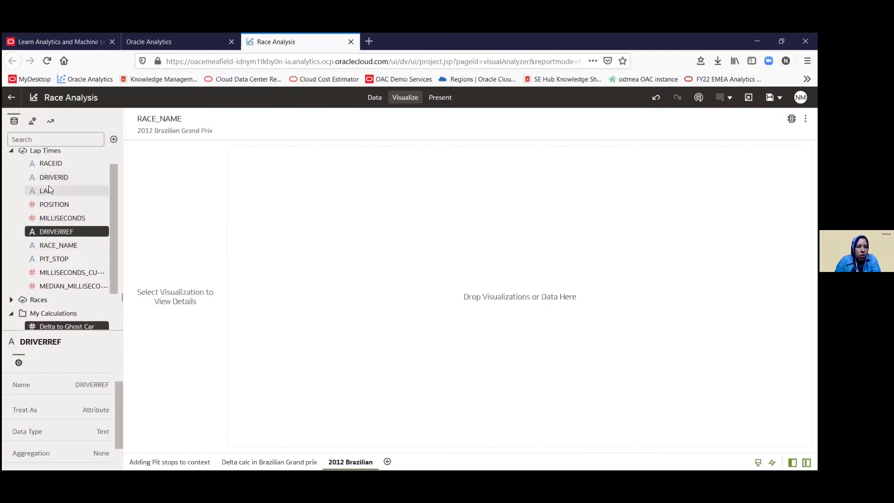
pyautogui.keyDown('ctrl'); pyautogui.click(48, 185); pyautogui.keyUp('ctrl')
pyautogui.rightClick(48, 186)
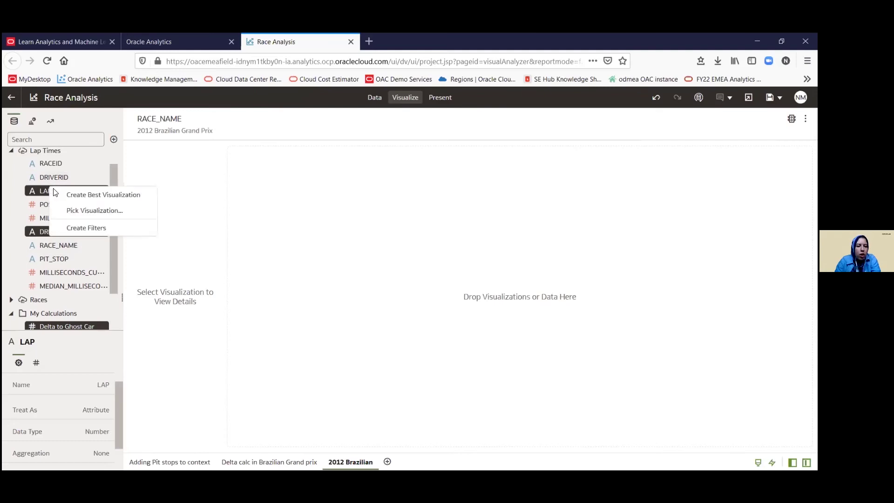
pyautogui.click(87, 210)
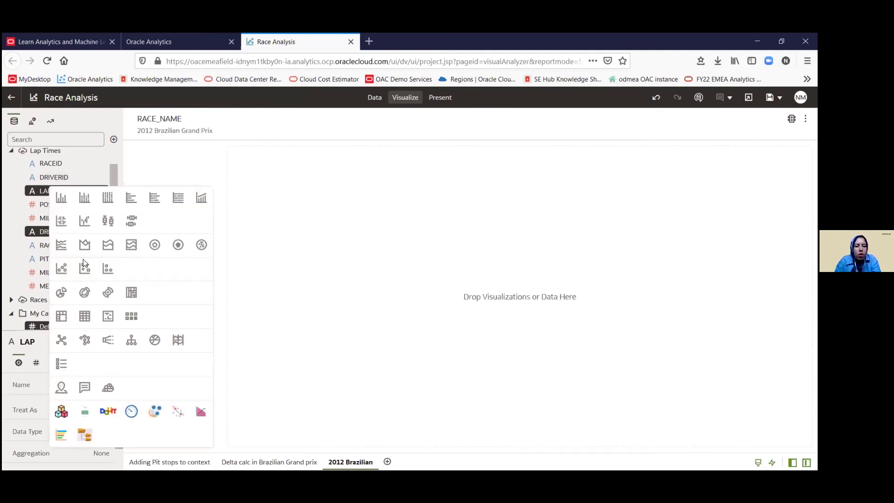
# Create a Line chart of Delta to Ghost Car by LAP and DRIVERREF and select it
pyautogui.click(59, 248)
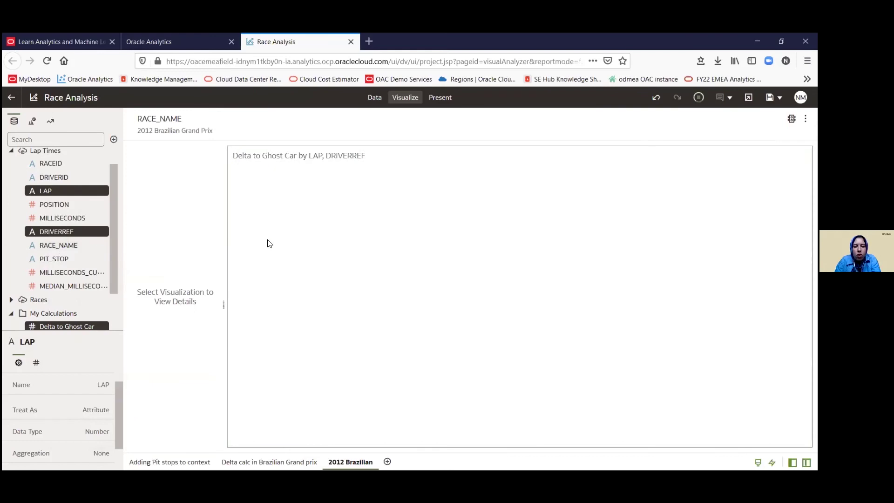
pyautogui.click(285, 206)
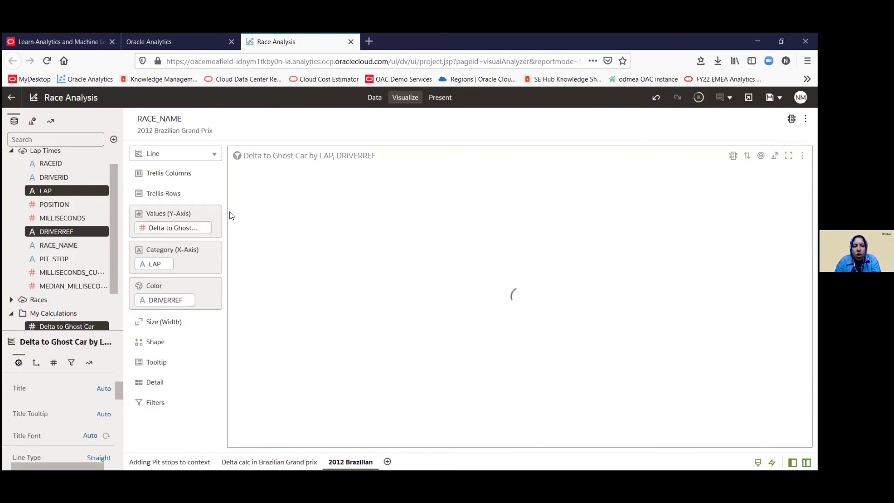